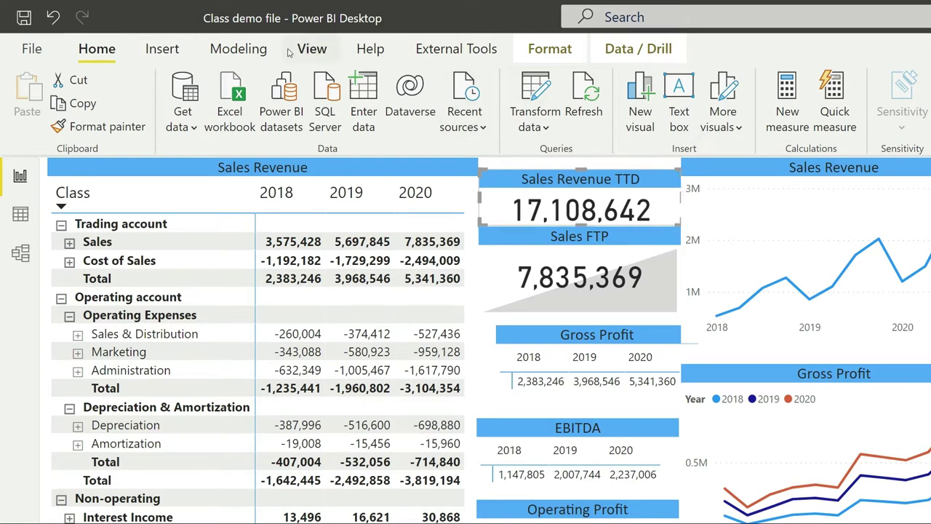
Create a new measure defined as Total_FTP = SUM(tbl_GL[Amount])
{"action": "left_click", "coordinate": [247, 51]}
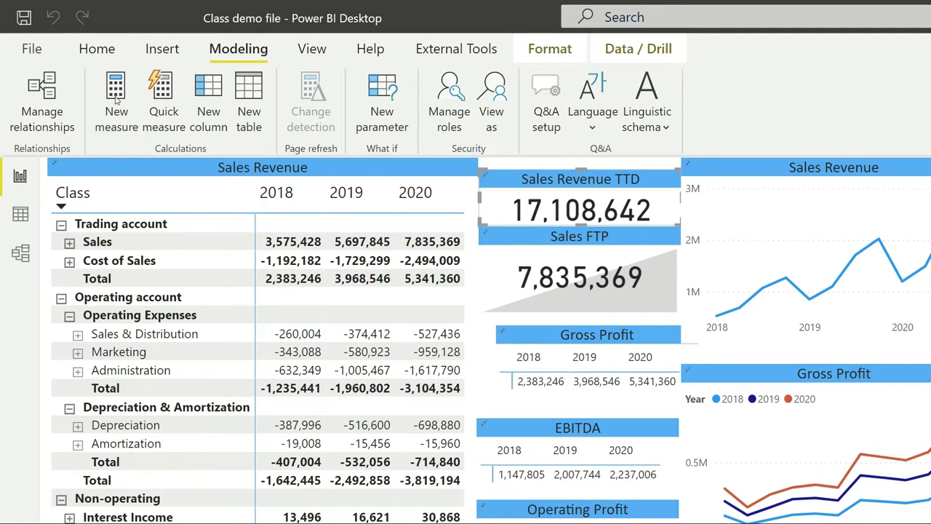
{"action": "left_click", "coordinate": [117, 100]}
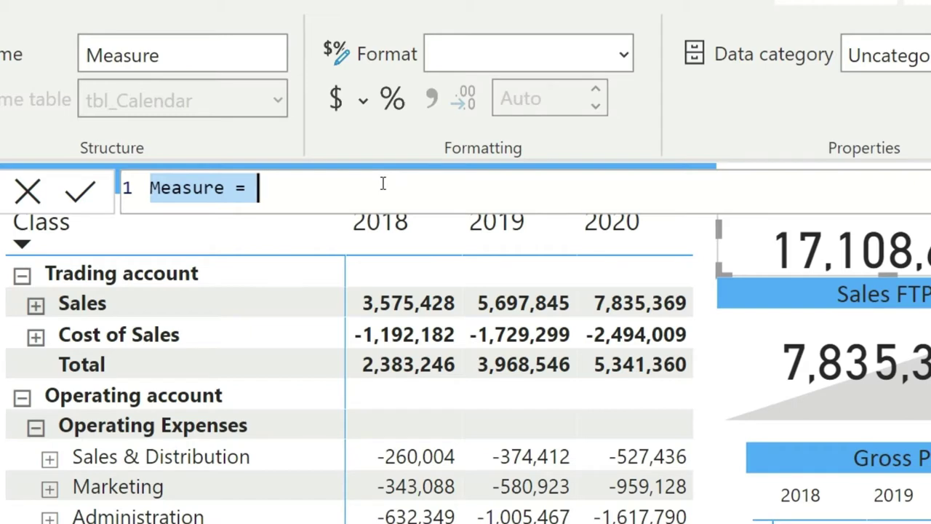
{"action": "key", "text": "BackSpace"}
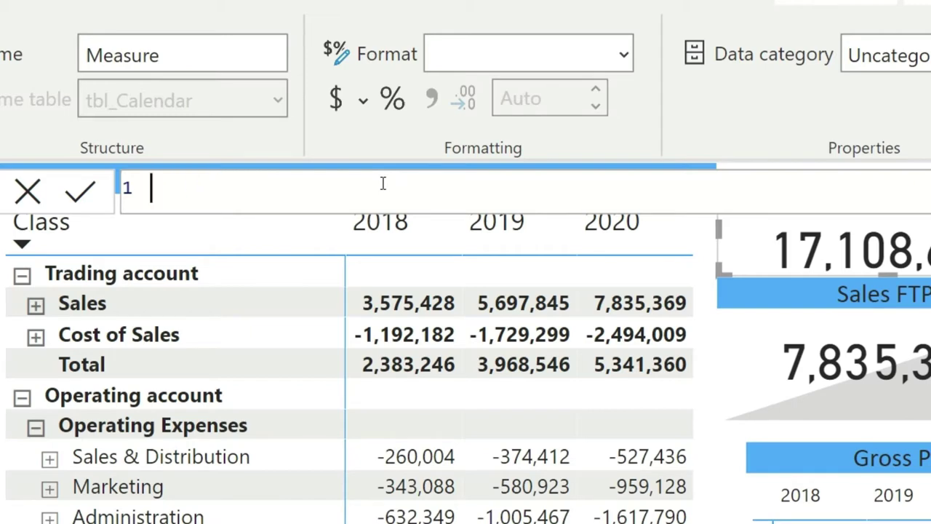
{"action": "type", "text": "Total_FTP"}
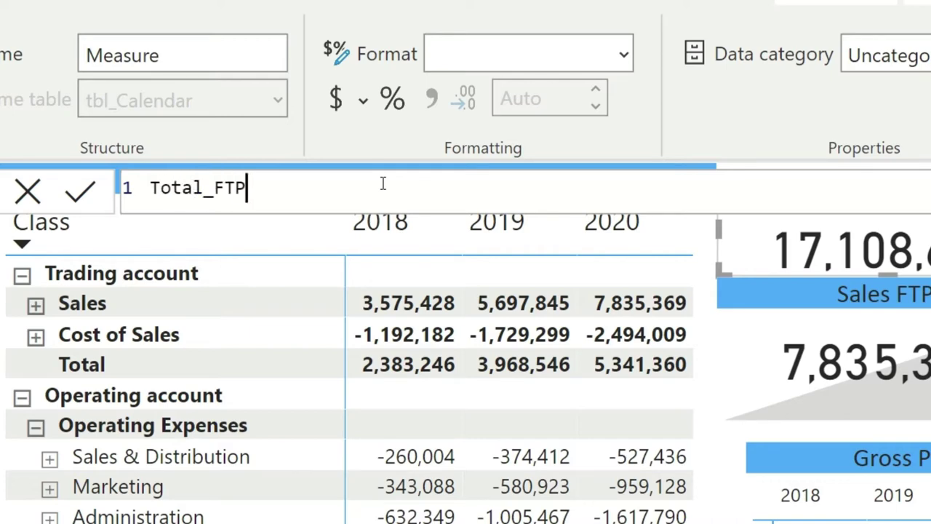
{"action": "type", "text": " ="}
{"action": "type", "text": "sum"}
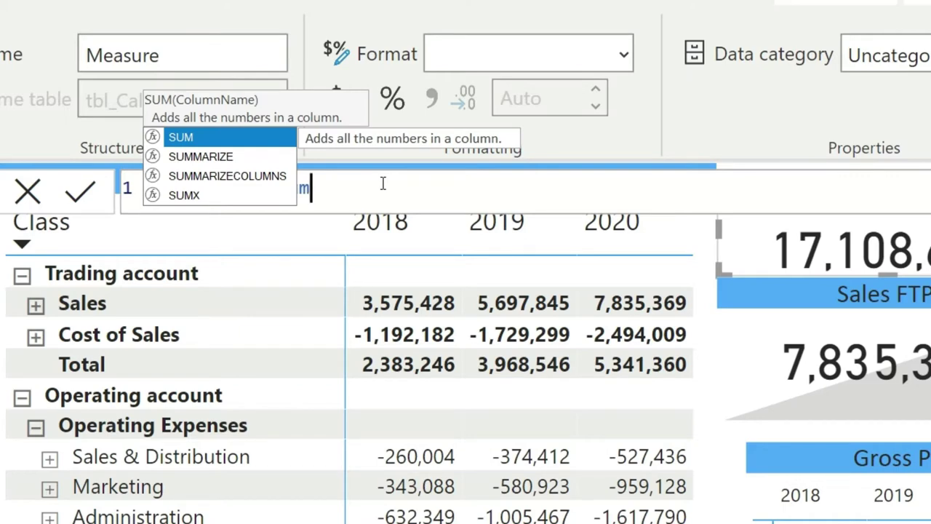
{"action": "key", "text": "Tab"}
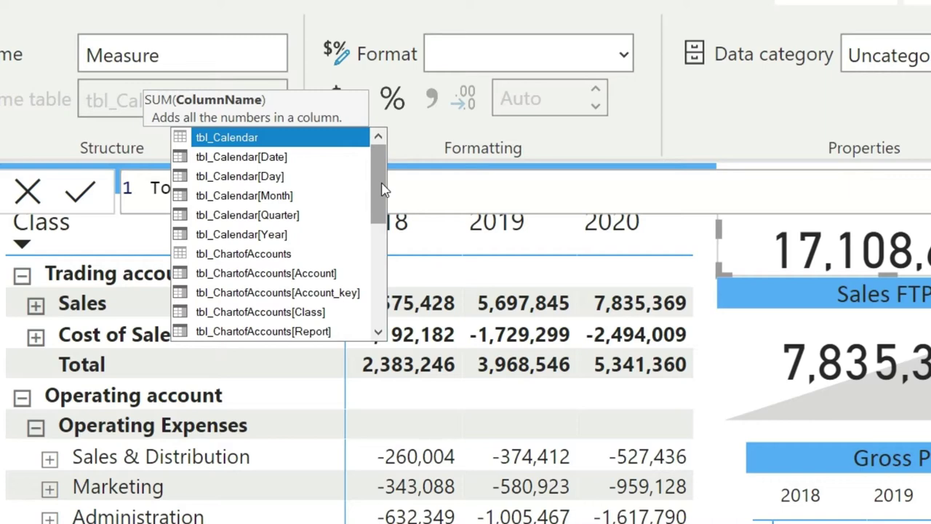
{"action": "mouse_move", "coordinate": [384, 189]}
{"action": "left_mouse_down"}
{"action": "mouse_move", "coordinate": [376, 286]}
{"action": "mouse_move", "coordinate": [385, 187]}
{"action": "left_mouse_up"}
{"action": "type", "text": "amoun"}
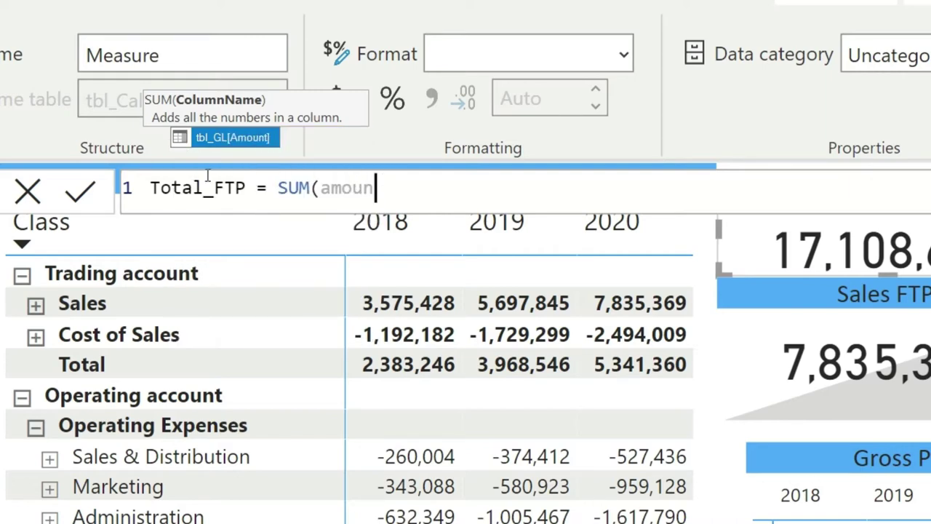
{"action": "left_click", "coordinate": [248, 145]}
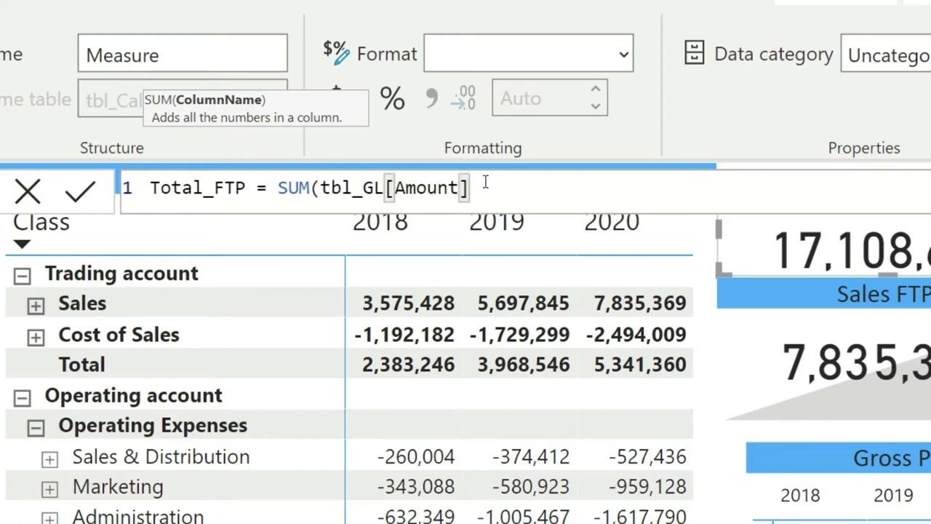
{"action": "type", "text": ")"}
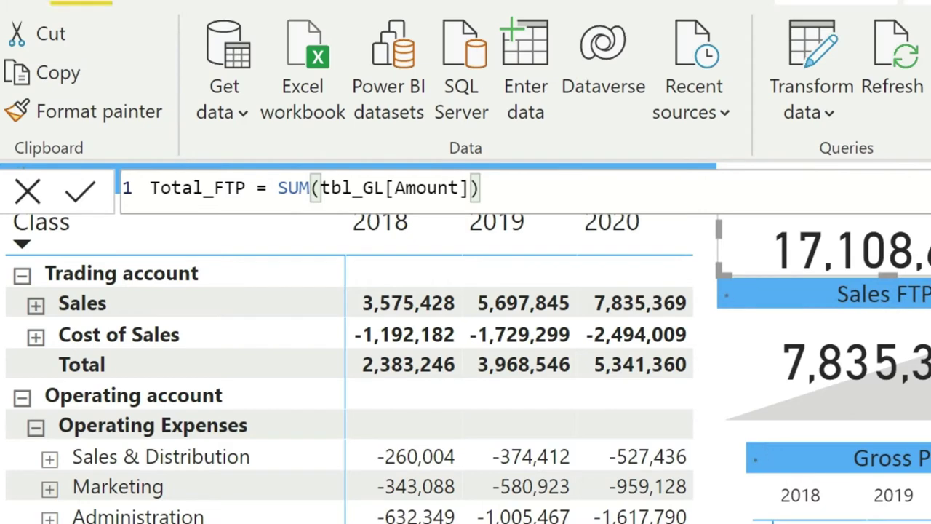
{"action": "left_click_drag", "start_coordinate": [400, 272], "coordinate": [400, 266]}
{"action": "mouse_move", "coordinate": [348, 290]}
{"action": "left_mouse_down"}
{"action": "mouse_move", "coordinate": [353, 271]}
{"action": "mouse_move", "coordinate": [422, 227]}
{"action": "left_mouse_up"}
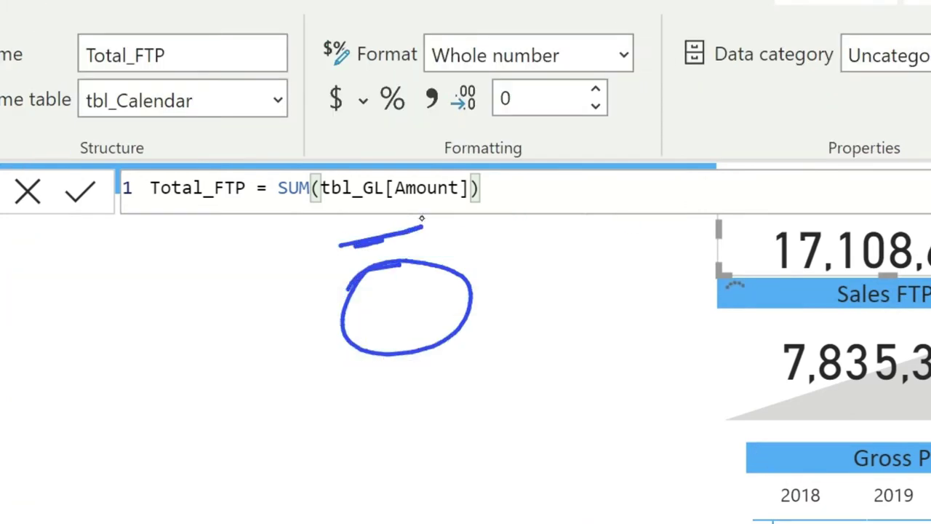
{"action": "left_click_drag", "start_coordinate": [123, 294], "coordinate": [140, 304]}
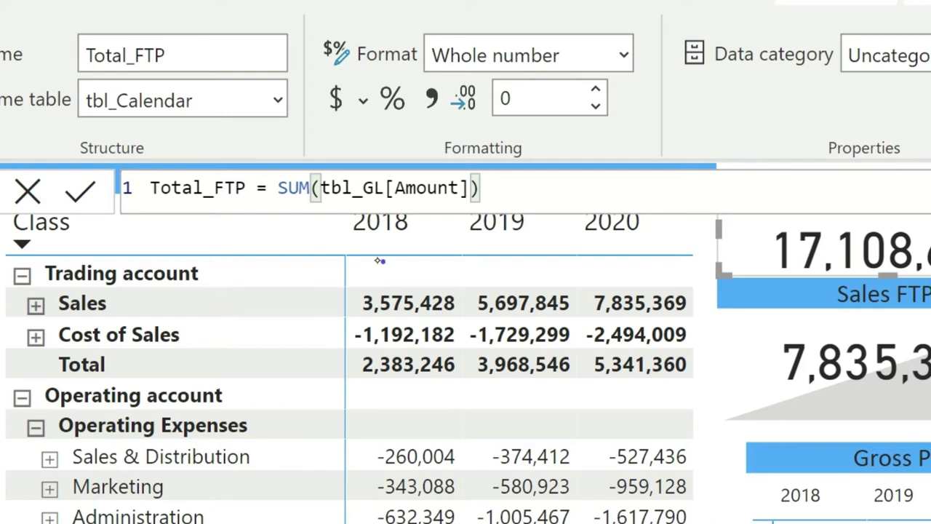
{"action": "left_click_drag", "start_coordinate": [351, 259], "coordinate": [431, 234]}
{"action": "left_click_drag", "start_coordinate": [148, 294], "coordinate": [134, 328]}
{"action": "mouse_move", "coordinate": [363, 278]}
{"action": "left_mouse_down"}
{"action": "mouse_move", "coordinate": [436, 327]}
{"action": "mouse_move", "coordinate": [336, 304]}
{"action": "left_mouse_up"}
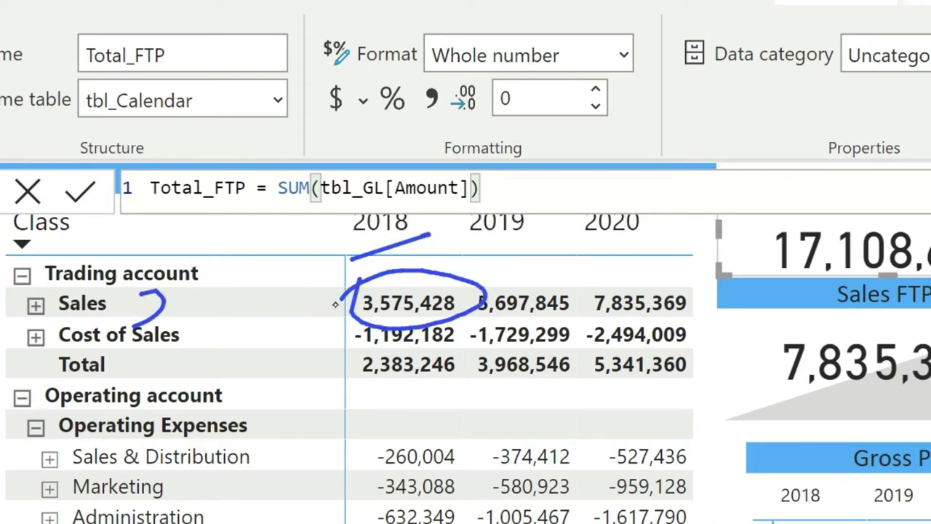
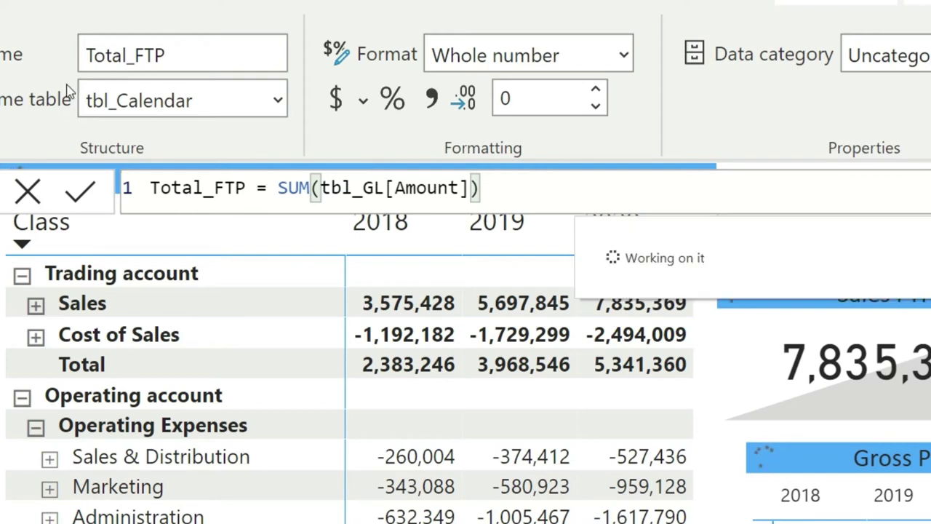
Set the home table of the Total_FTP measure to tbl_GL
{"action": "left_click", "coordinate": [280, 101]}
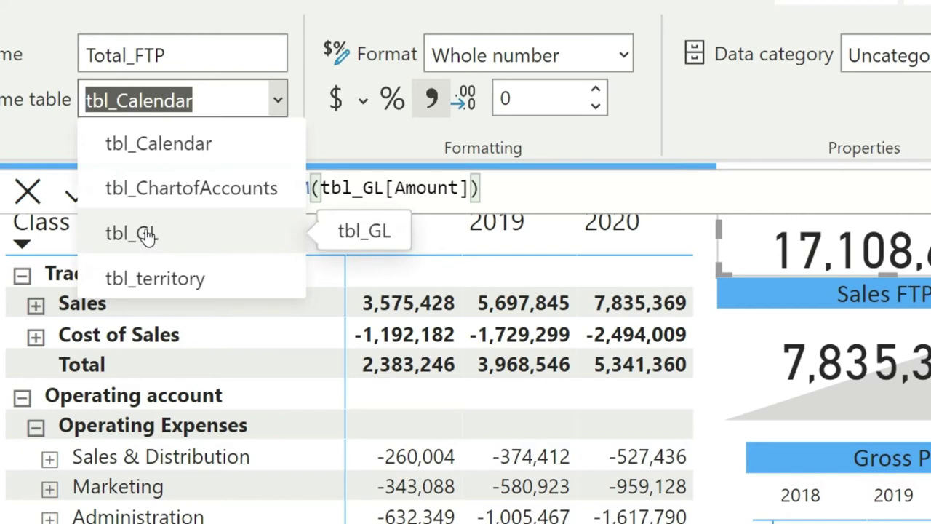
{"action": "key", "text": "Escape"}
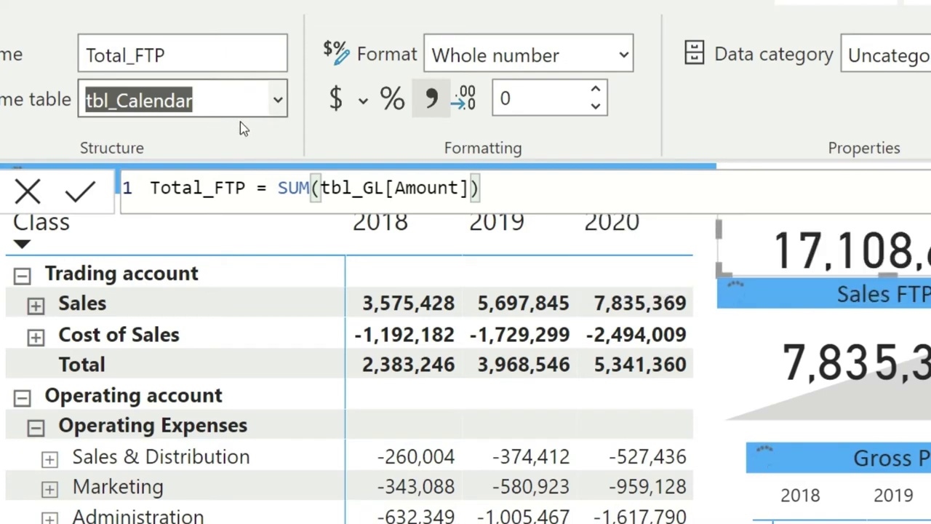
{"action": "type", "text": "tbl_GL"}
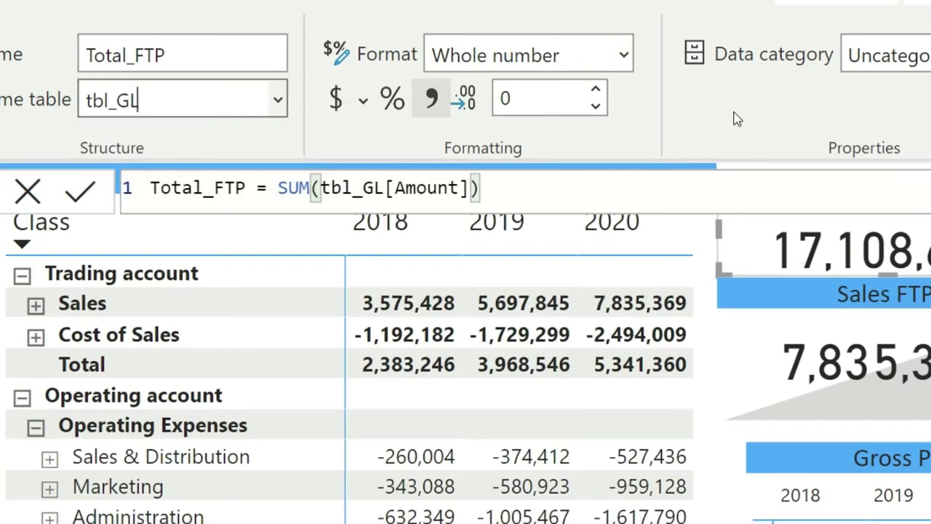
{"action": "left_click", "coordinate": [884, 55]}
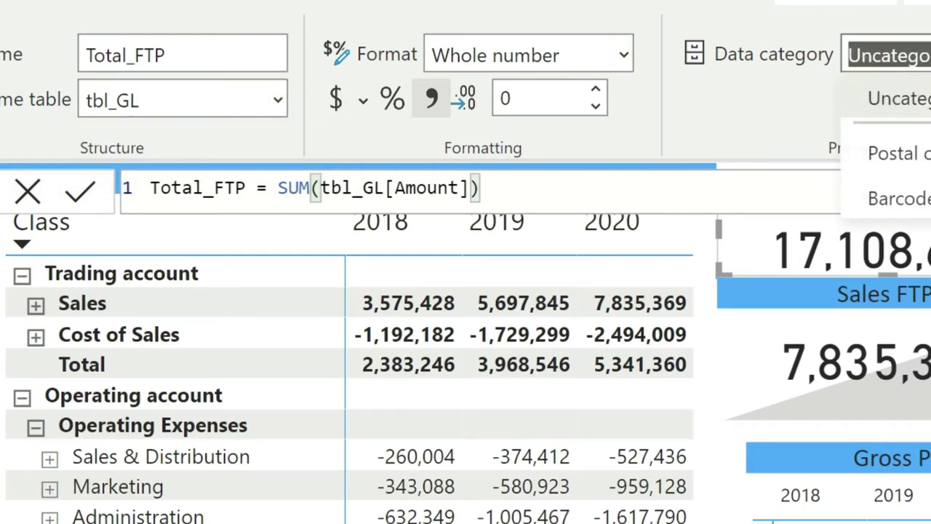
{"action": "left_click", "coordinate": [794, 115]}
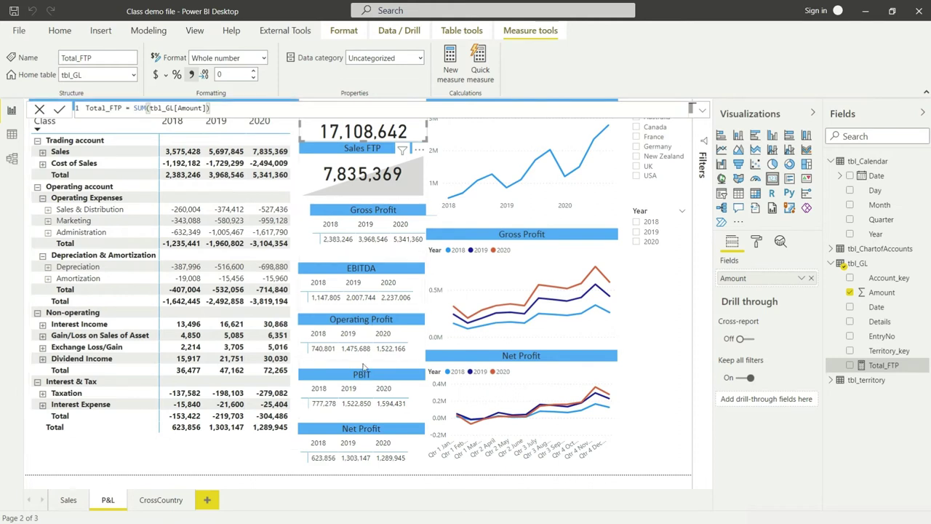
Add a new report page and paste a copy of the P&L page's Sales Revenue matrix onto it
{"action": "left_click", "coordinate": [209, 501]}
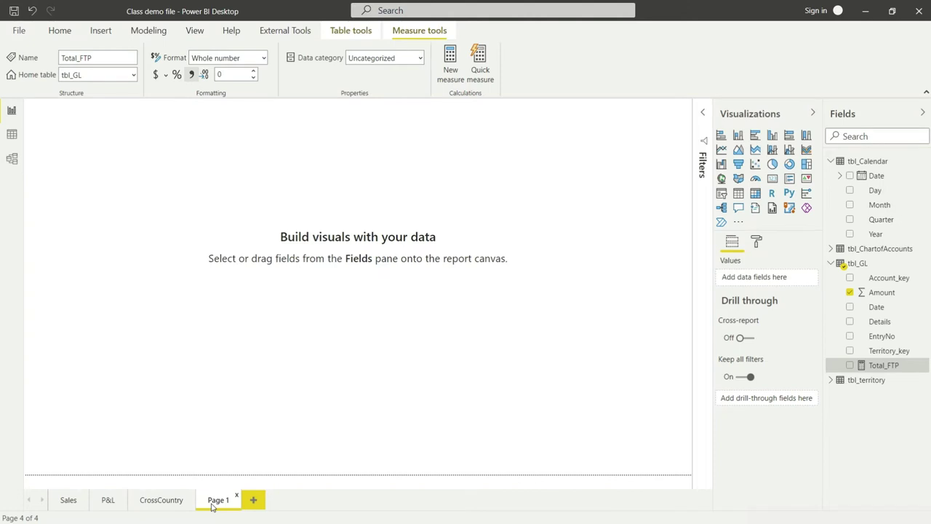
{"action": "left_click", "coordinate": [109, 501]}
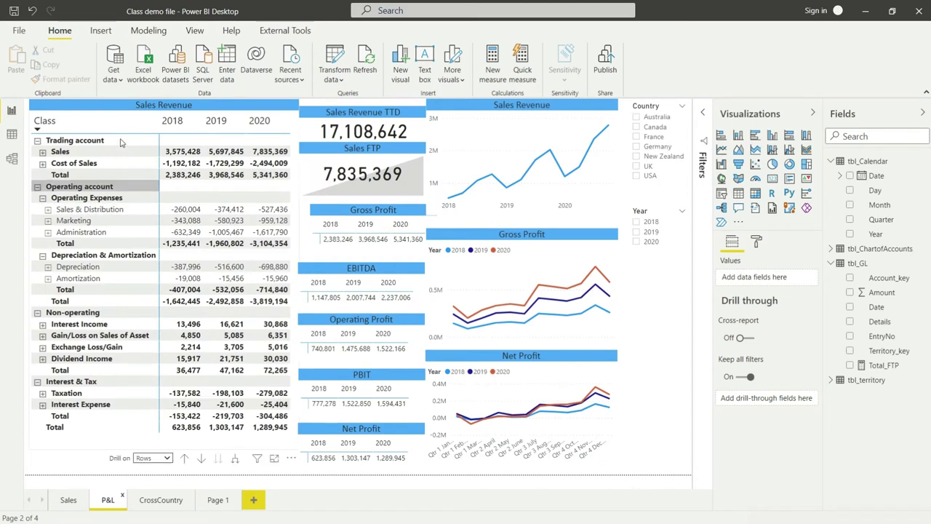
{"action": "left_click", "coordinate": [102, 108]}
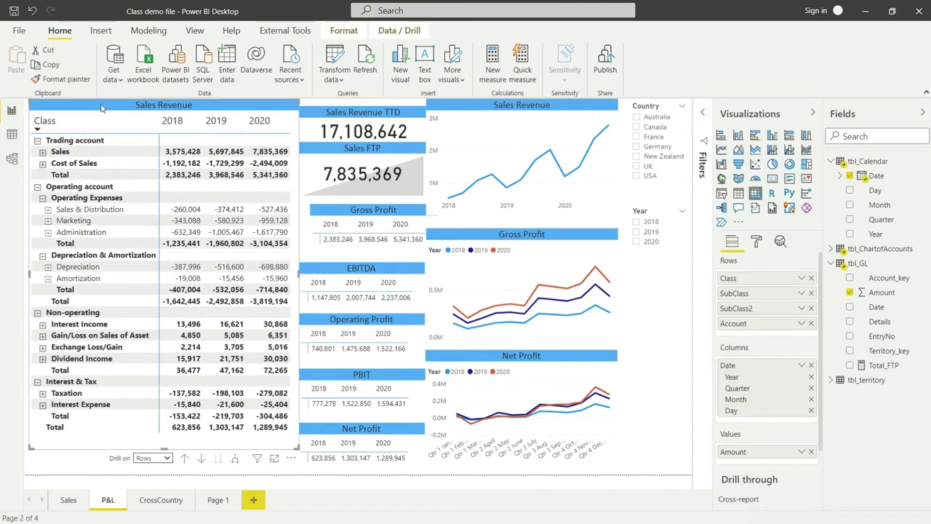
{"action": "left_click", "coordinate": [224, 509]}
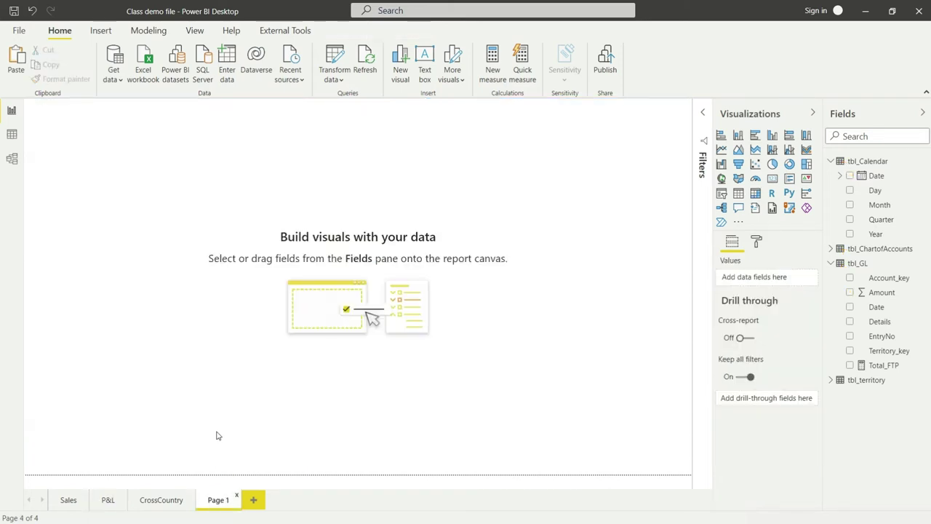
{"action": "key", "text": "ctrl+v"}
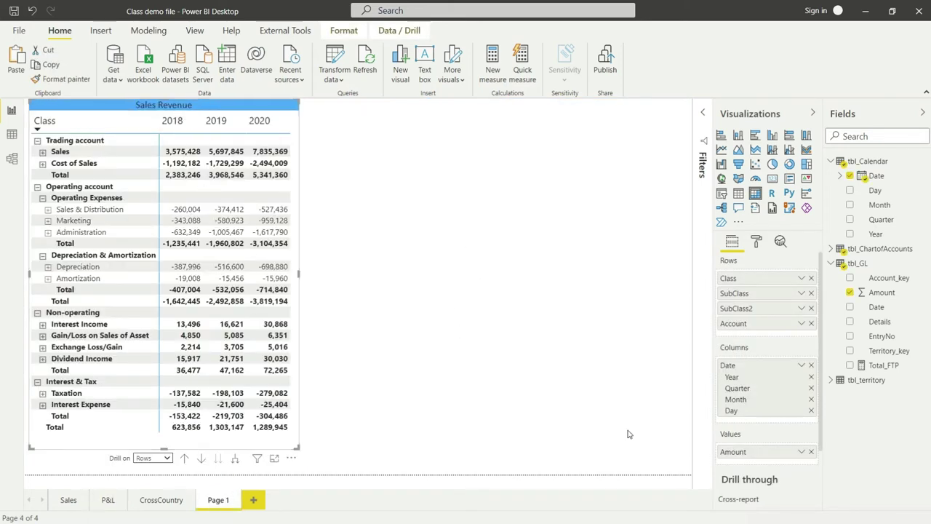
Add Total_FTP to the copied matrix's values below Amount and widen the matrix to show all three years
{"action": "scroll", "coordinate": [776, 419], "scroll_direction": "down", "scroll_amount": 2}
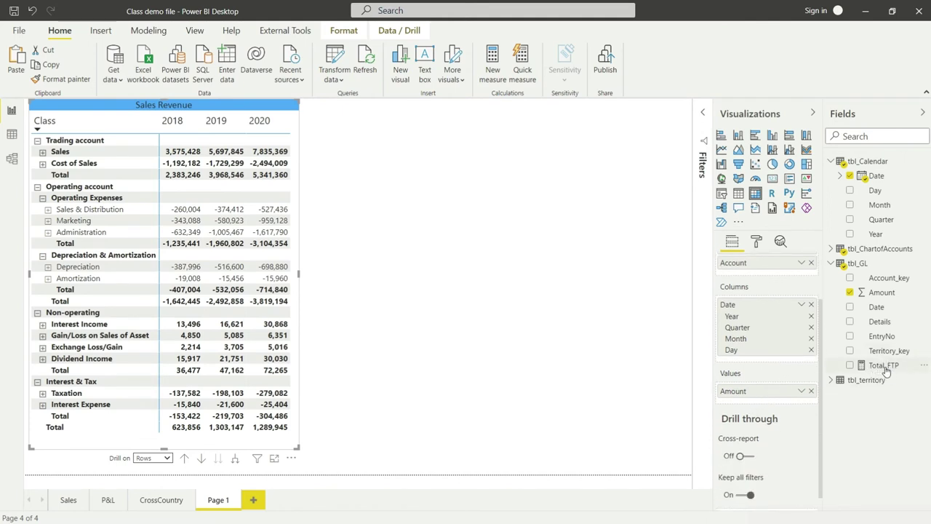
{"action": "left_click_drag", "start_coordinate": [886, 371], "coordinate": [772, 404]}
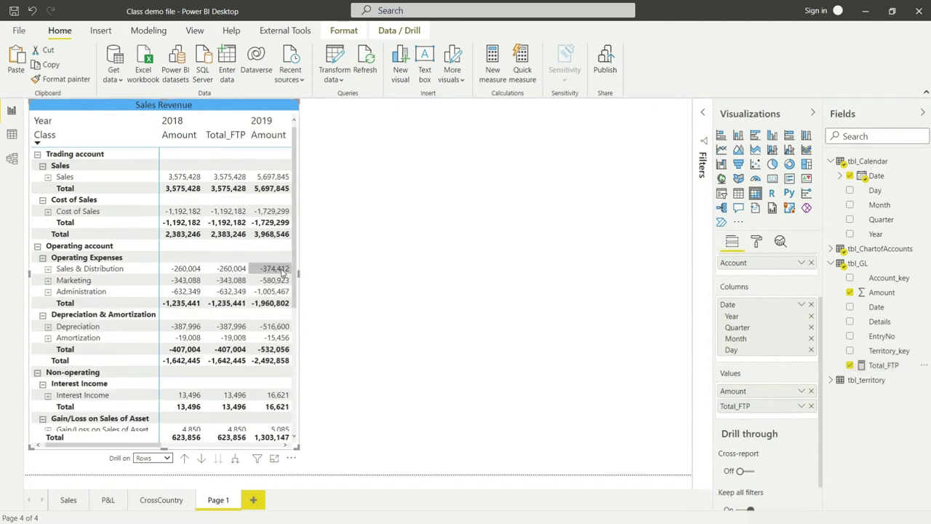
{"action": "left_click_drag", "start_coordinate": [299, 283], "coordinate": [514, 292]}
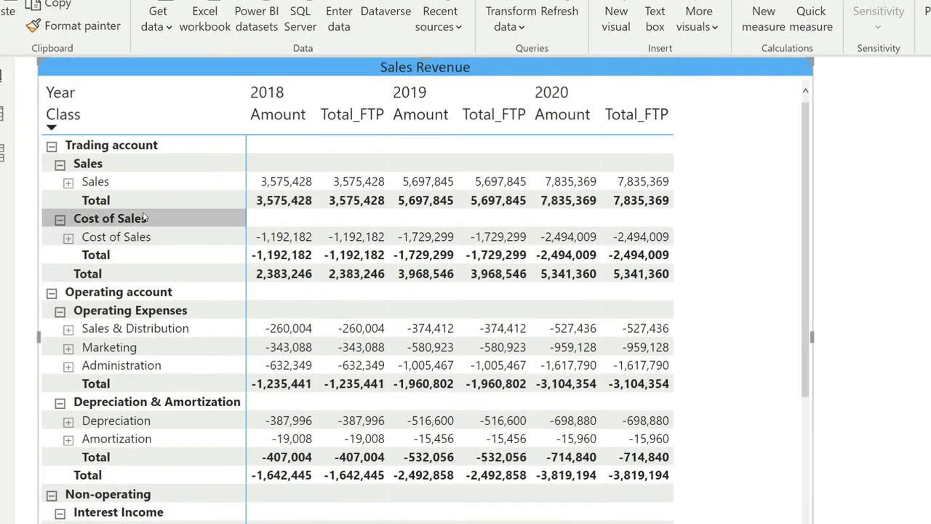
Collapse the Sales and Cost of Sales groups and compare the Amount and Total_FTP columns throughout the matrix
{"action": "left_click", "coordinate": [60, 219]}
{"action": "left_click", "coordinate": [60, 164]}
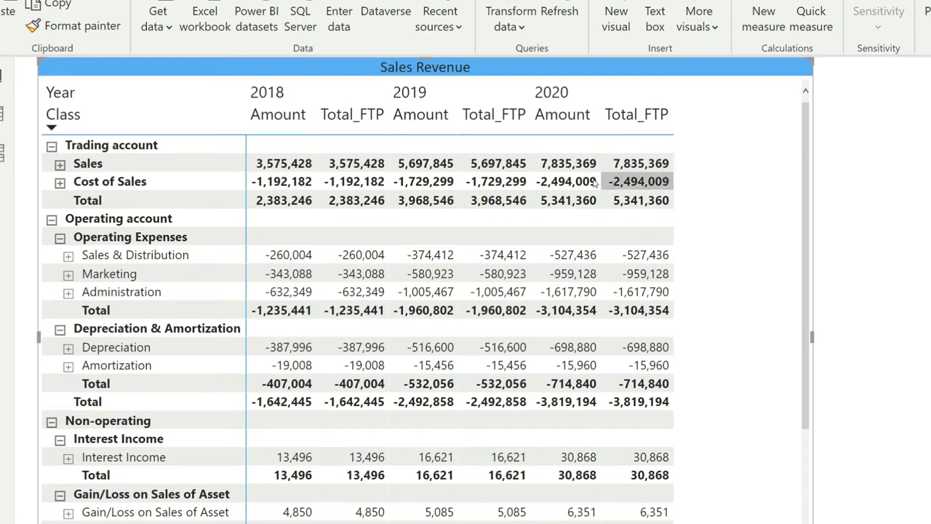
{"action": "scroll", "coordinate": [505, 295], "scroll_direction": "down", "scroll_amount": 3}
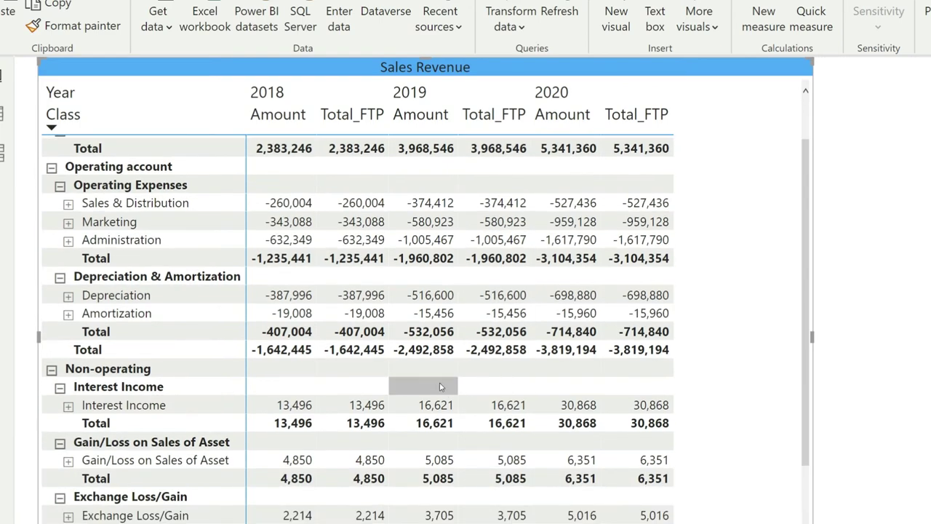
{"action": "scroll", "coordinate": [440, 387], "scroll_direction": "down", "scroll_amount": 9}
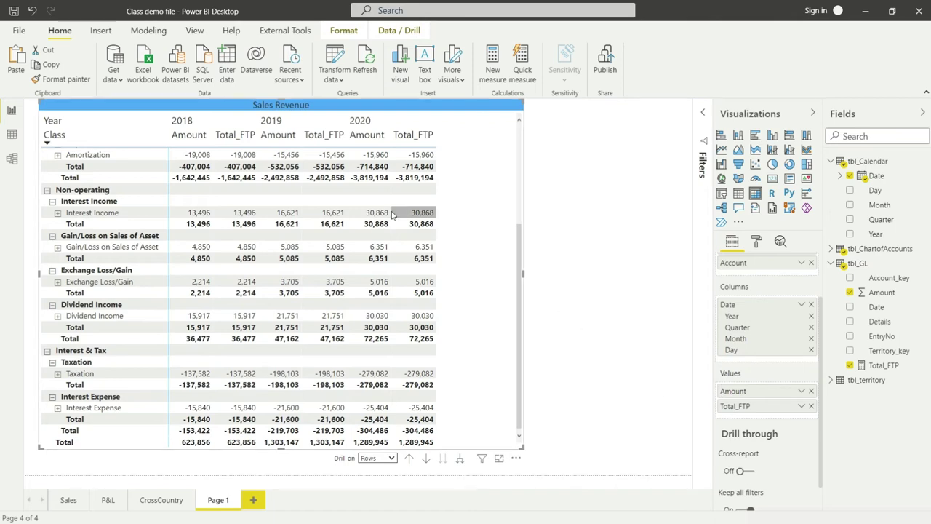
{"action": "scroll", "coordinate": [245, 175], "scroll_direction": "up", "scroll_amount": 5}
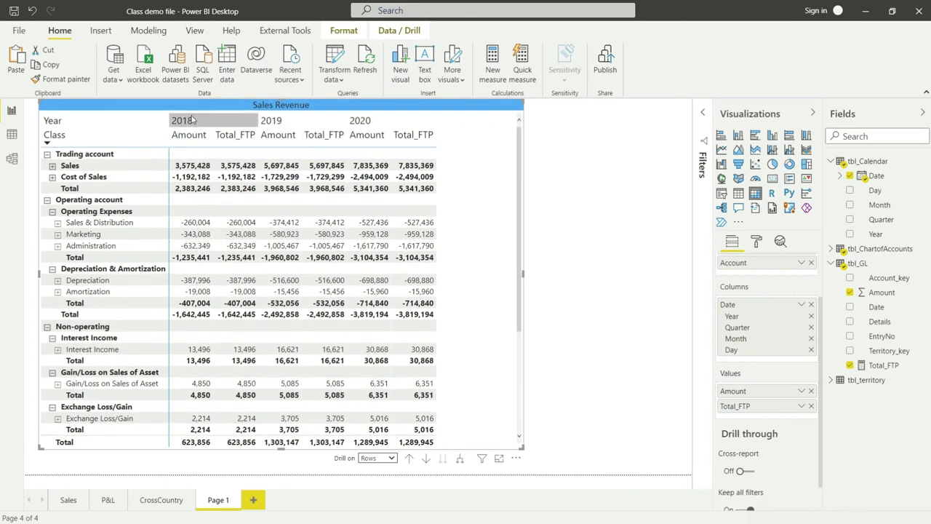
Replace Amount with Total_FTP as the value of the Sales Revenue matrix on the P&L page
{"action": "left_click", "coordinate": [109, 500]}
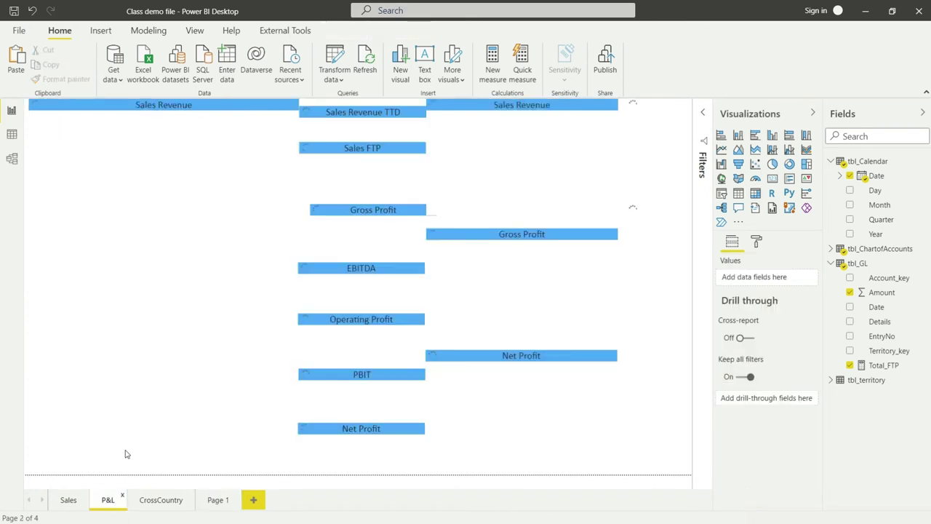
{"action": "left_click", "coordinate": [107, 106]}
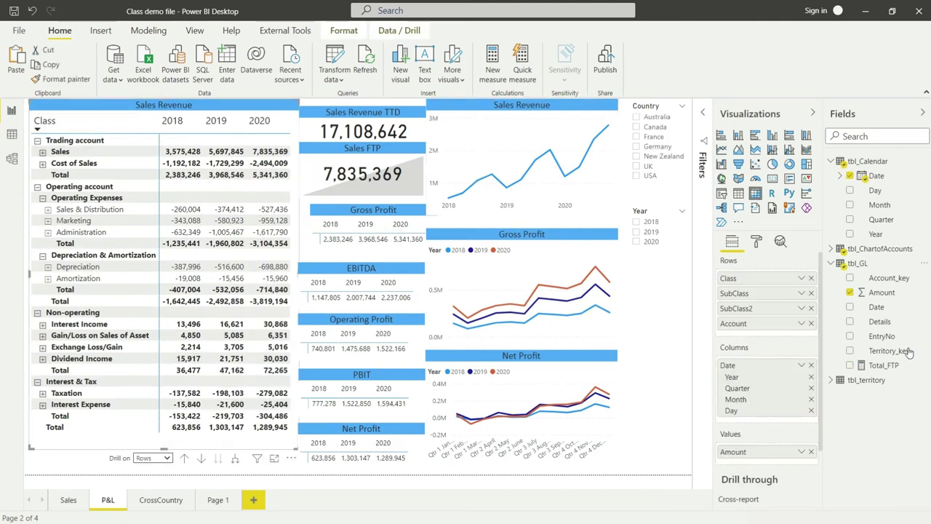
{"action": "left_click_drag", "start_coordinate": [893, 367], "coordinate": [775, 462]}
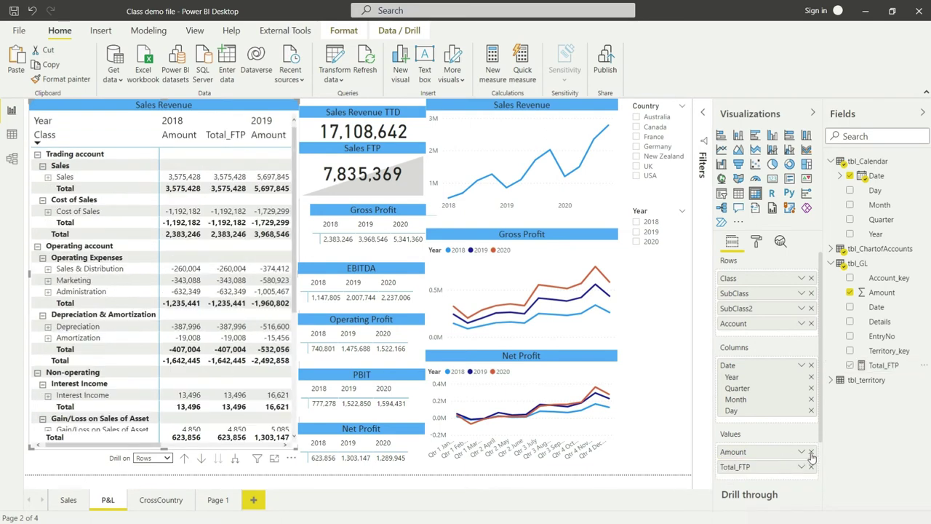
{"action": "left_click", "coordinate": [811, 453]}
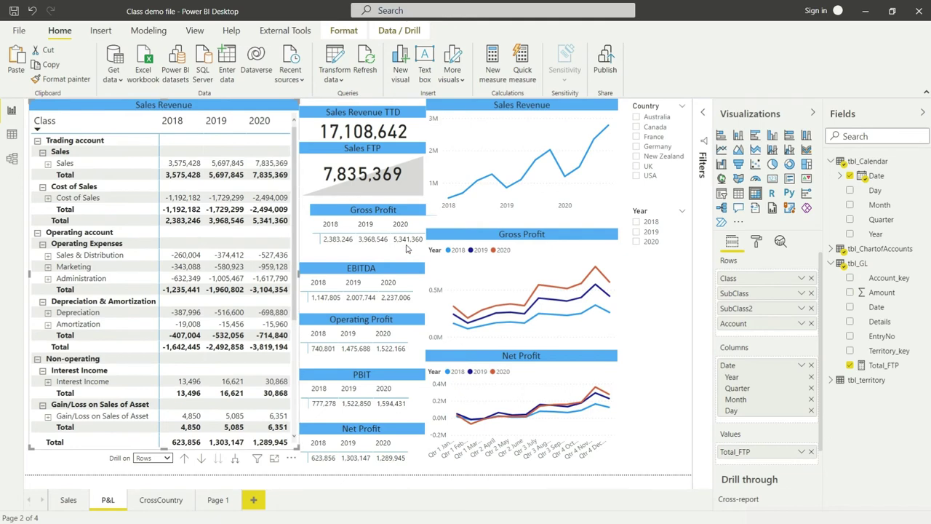
Add Total_FTP to the Gross Profit matrix's values below Amount and enlarge the matrix to show both columns for all three years
{"action": "left_click_drag", "start_coordinate": [329, 213], "coordinate": [326, 213]}
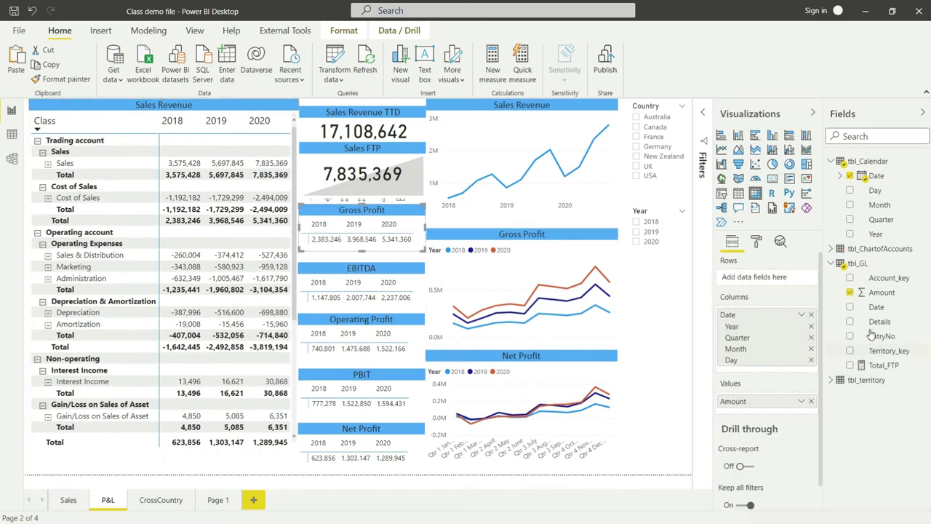
{"action": "left_click_drag", "start_coordinate": [889, 365], "coordinate": [793, 415]}
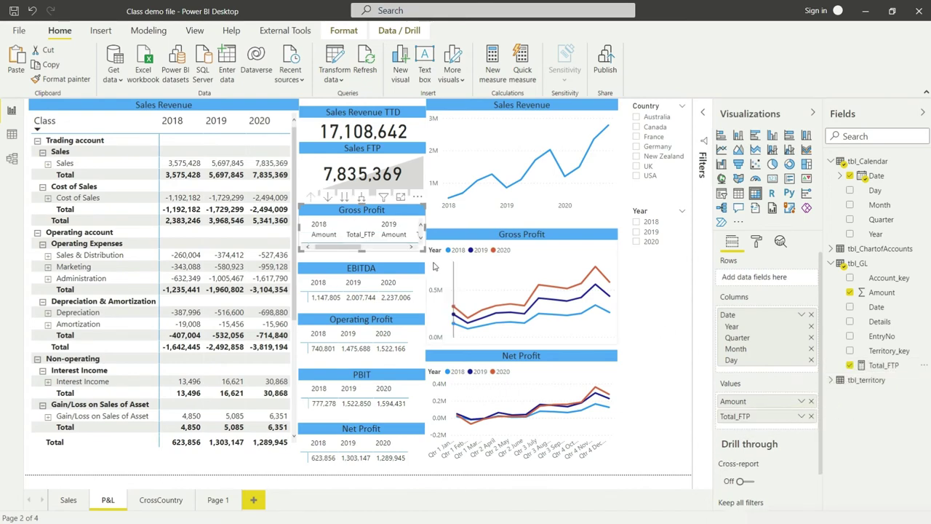
{"action": "left_click_drag", "start_coordinate": [425, 250], "coordinate": [569, 297]}
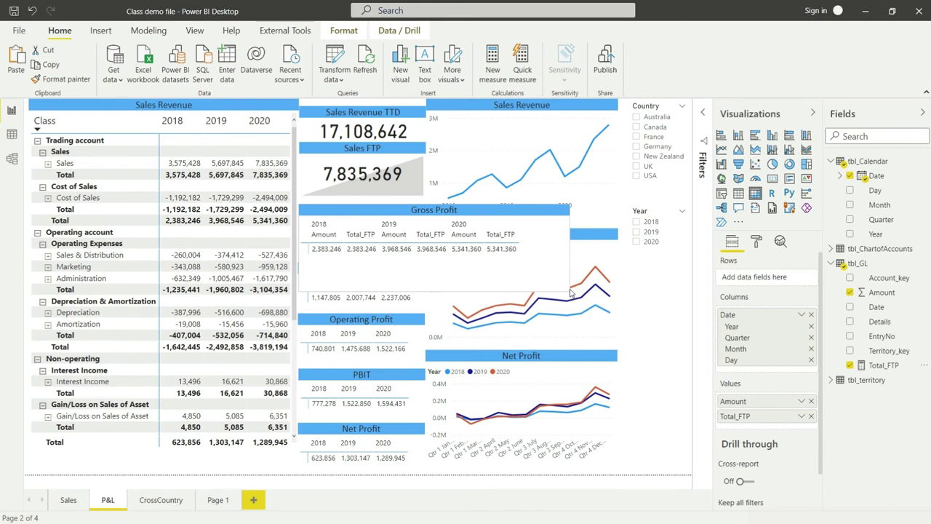
Remove Amount from the Gross Profit matrix's values and shrink the matrix back to fit above EBITDA
{"action": "left_click", "coordinate": [810, 402]}
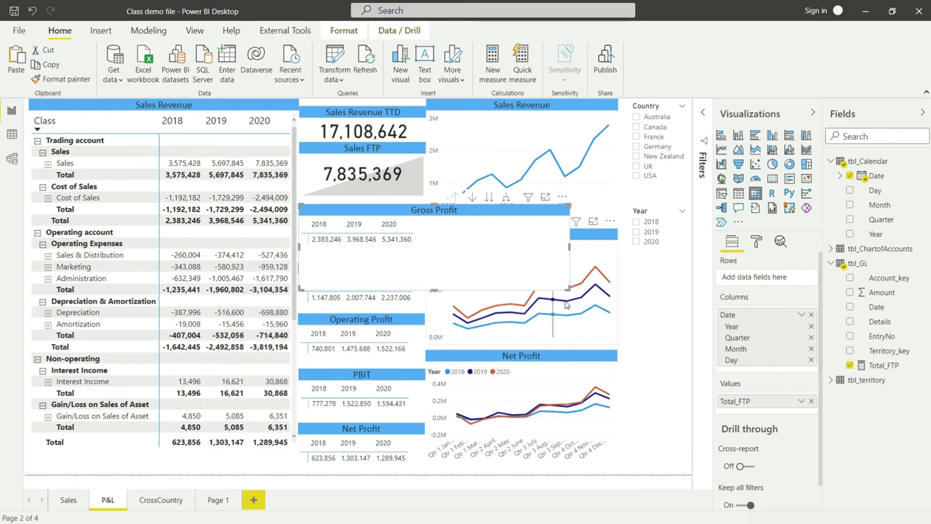
{"action": "left_click_drag", "start_coordinate": [569, 290], "coordinate": [427, 255]}
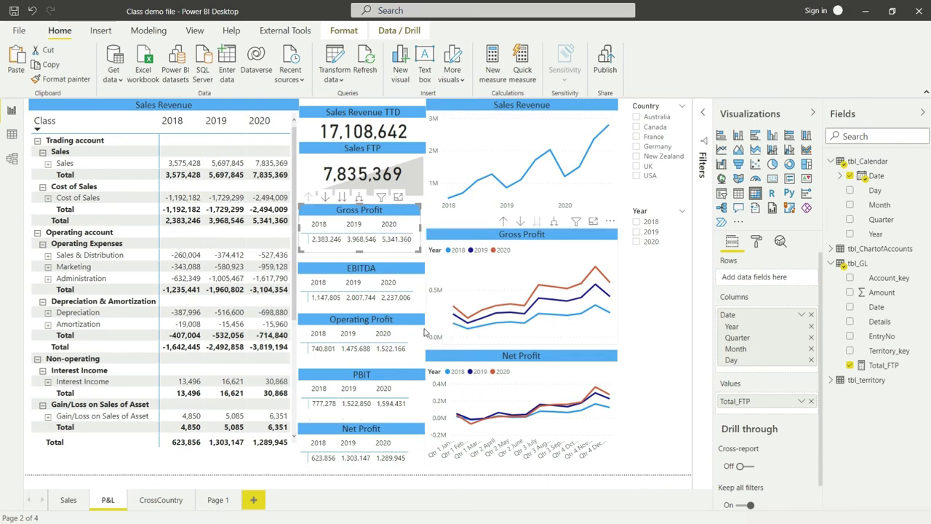
{"action": "left_click", "coordinate": [418, 260]}
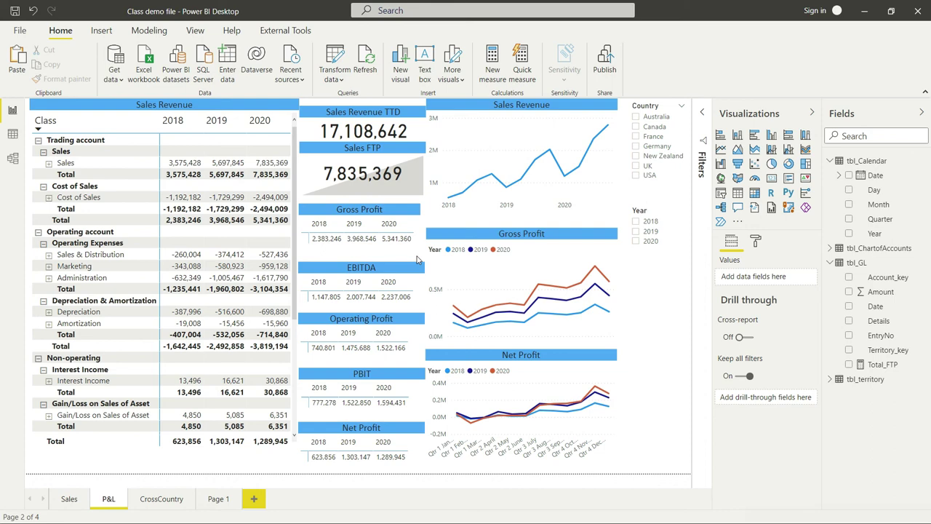
Examine the filters applied to the Gross Profit matrix, including its Class filter
{"action": "left_click", "coordinate": [313, 214]}
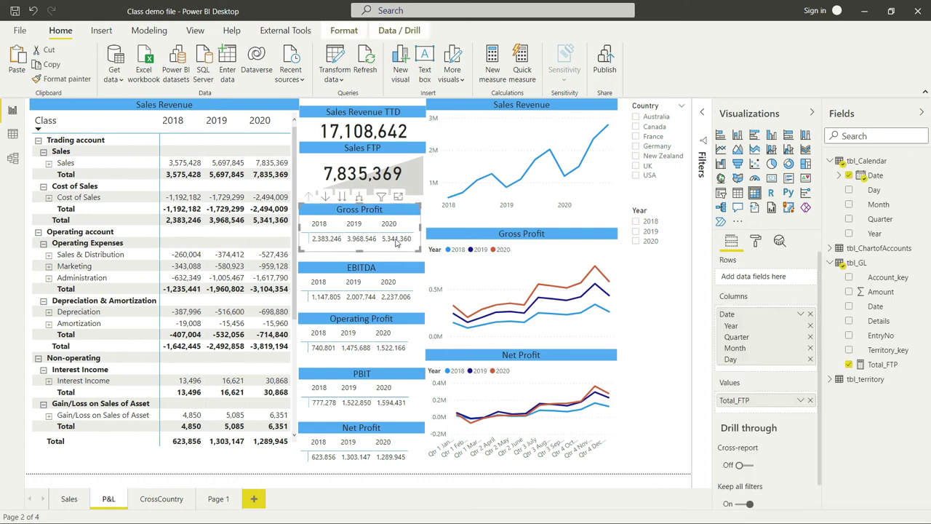
{"action": "left_click", "coordinate": [362, 239]}
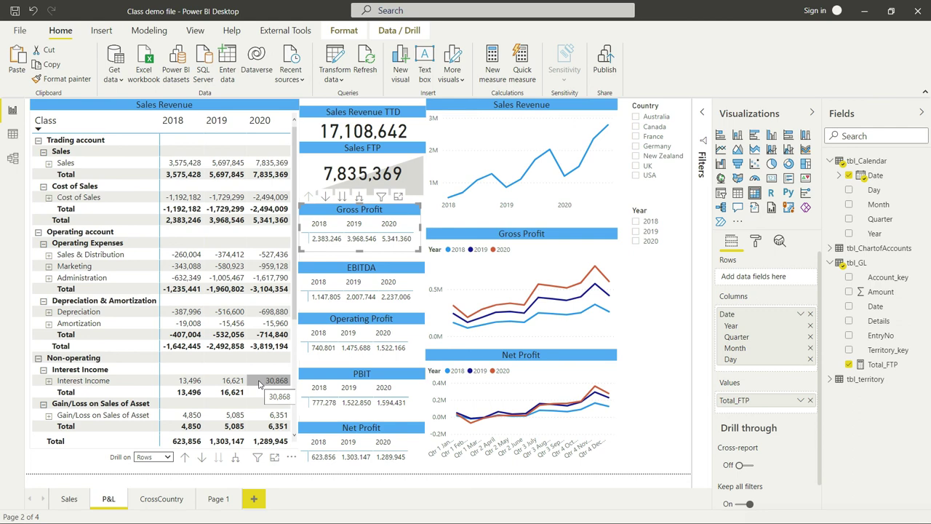
{"action": "left_click", "coordinate": [702, 120]}
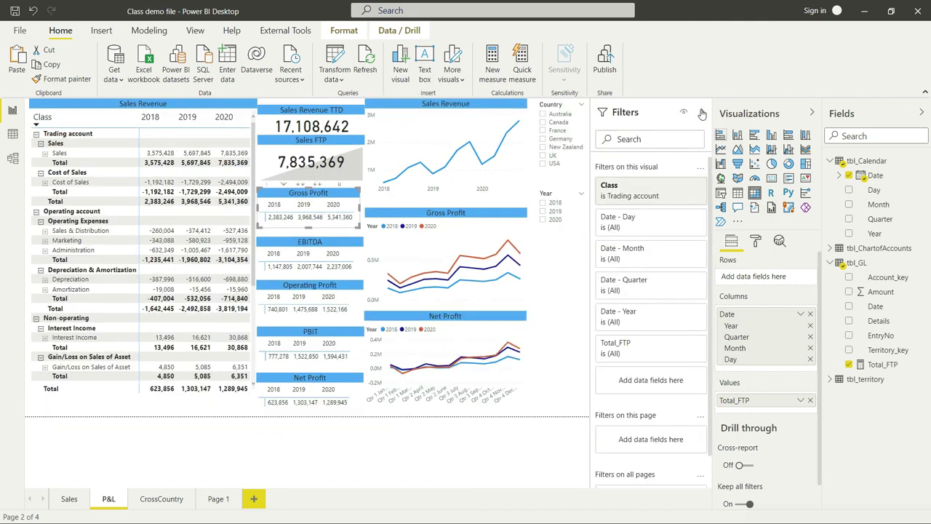
{"action": "left_click", "coordinate": [702, 112]}
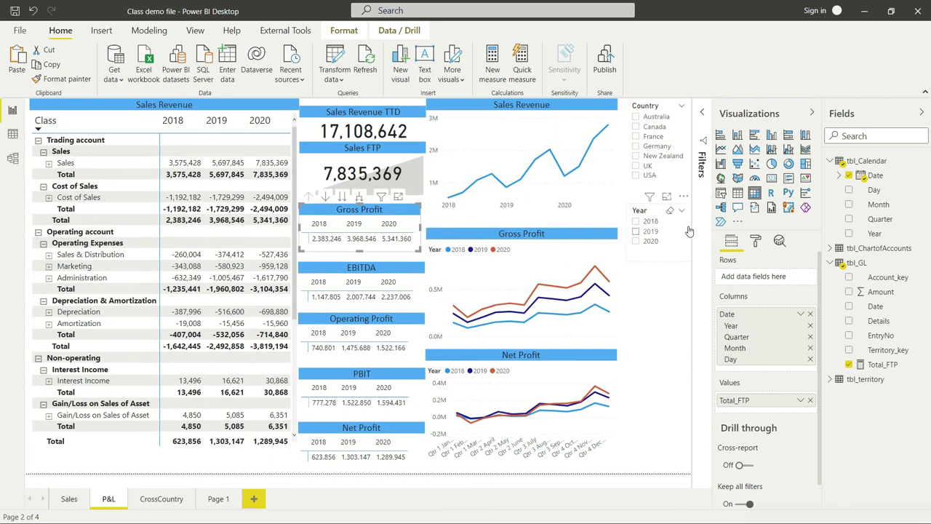